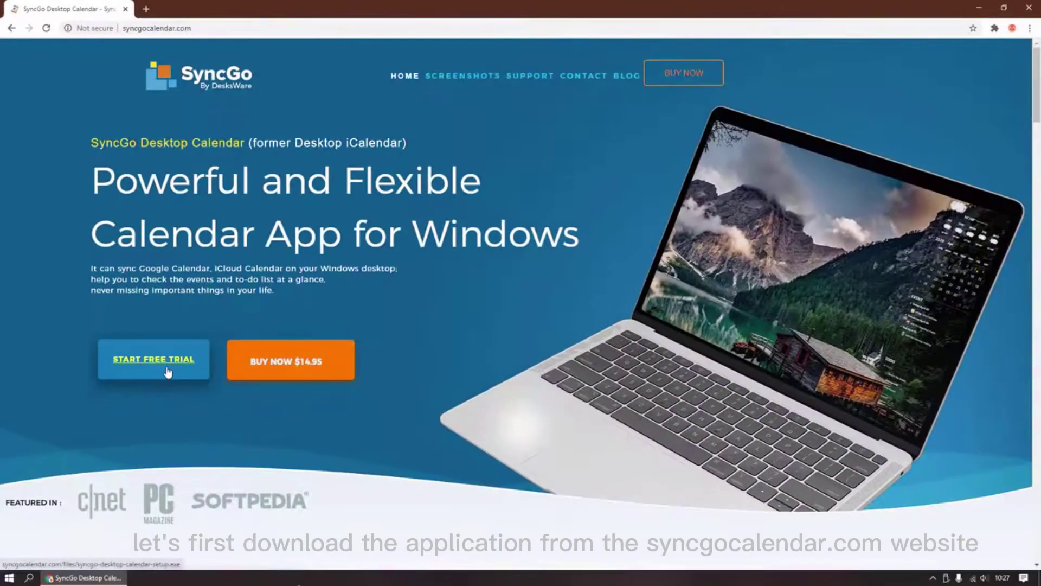
Download and save the SyncGo Desktop Calendar free-trial installer from syncgocalendar.com.
left_click(178, 408)
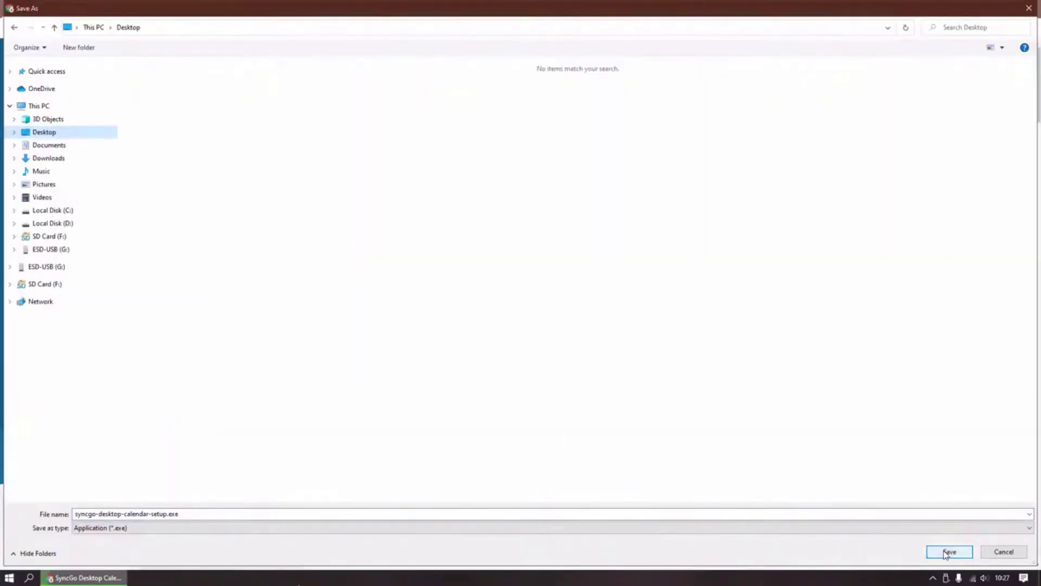
left_click(949, 551)
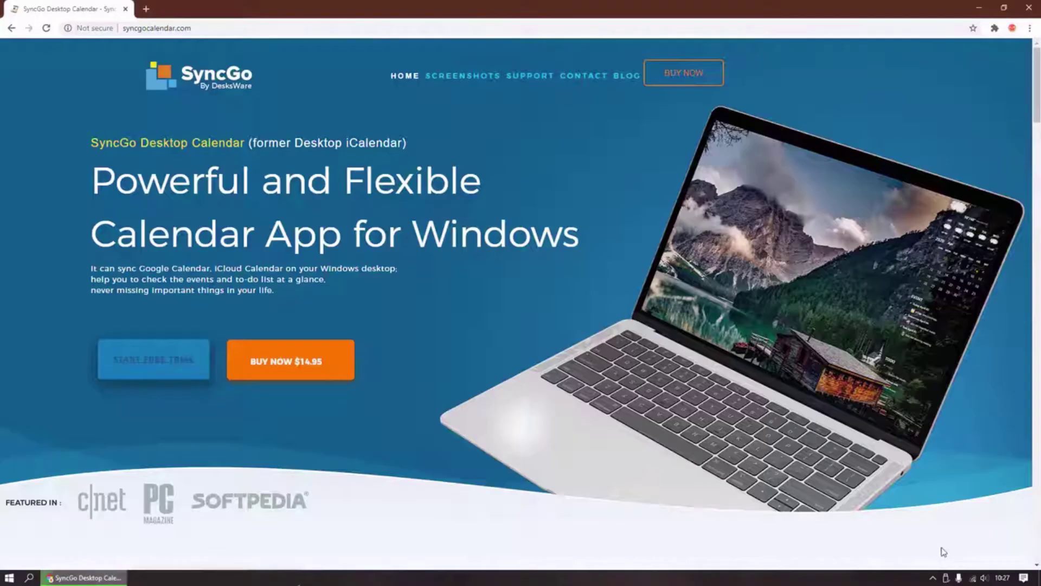
left_click(303, 368)
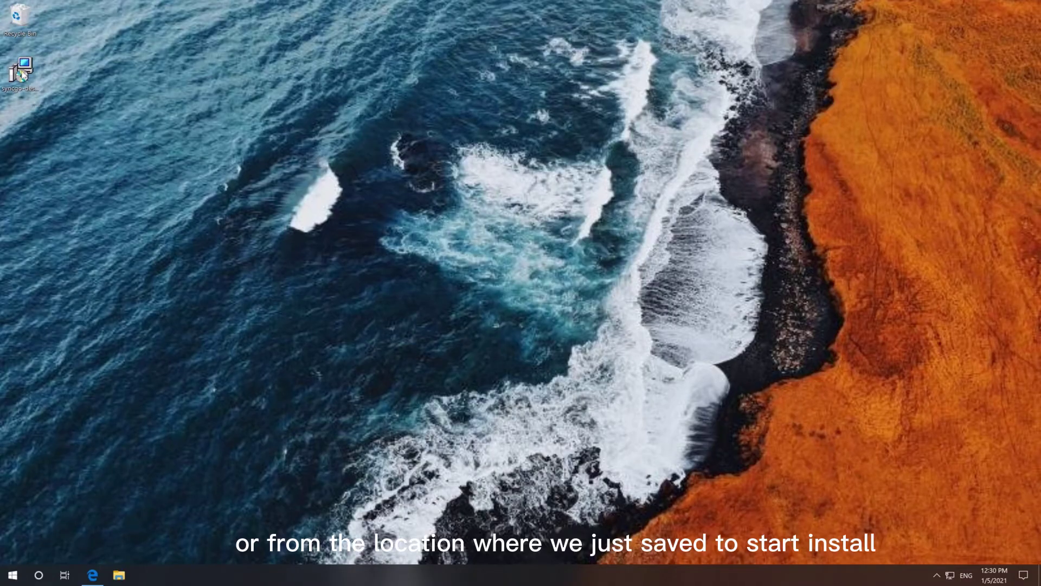
Install SyncGo Desktop Calendar 4.0.23.0 with default folders and a desktop shortcut.
double_click(20, 71)
left_click(519, 317)
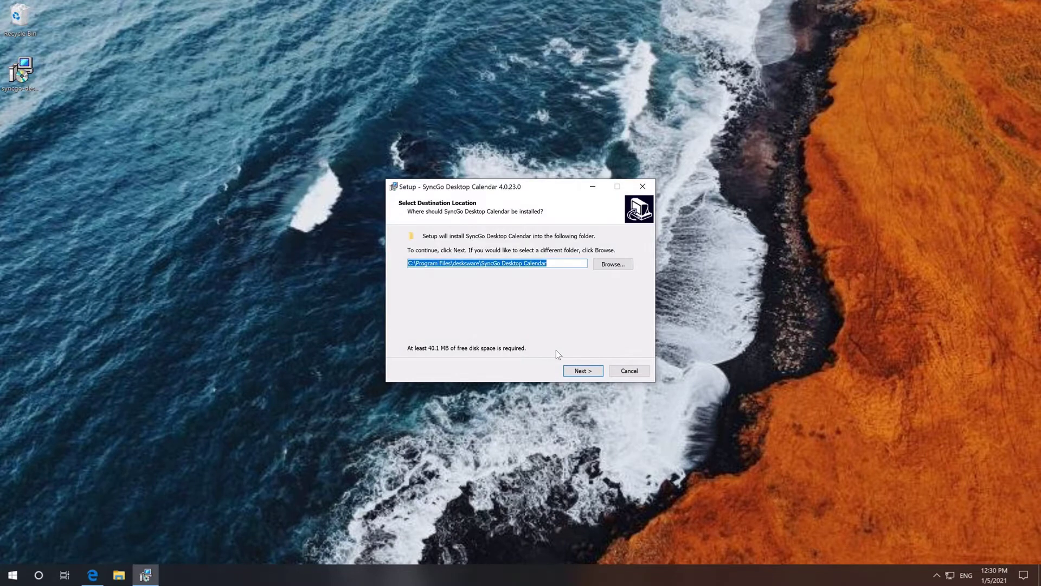
left_click(579, 371)
left_click(579, 371)
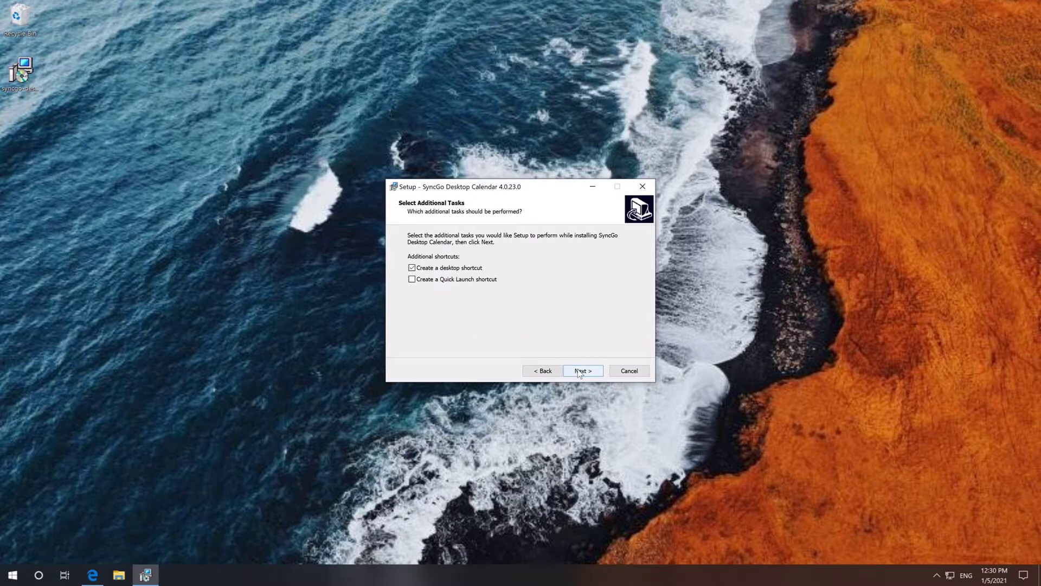
left_click(579, 371)
left_click(578, 371)
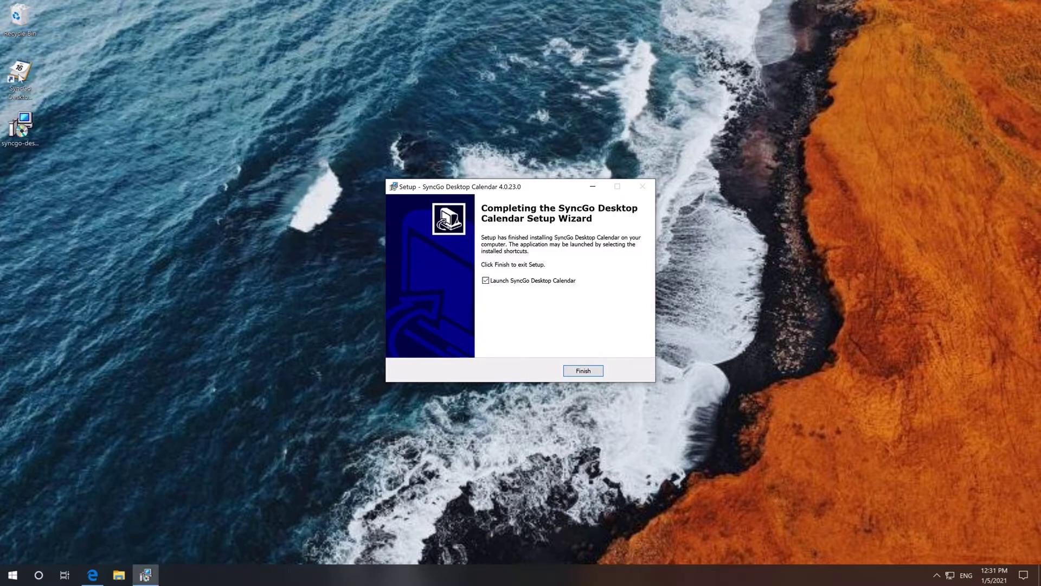
Launch SyncGo Desktop Calendar and begin adding Outlook.com calendars through the Add Calendar wizard.
left_click(582, 372)
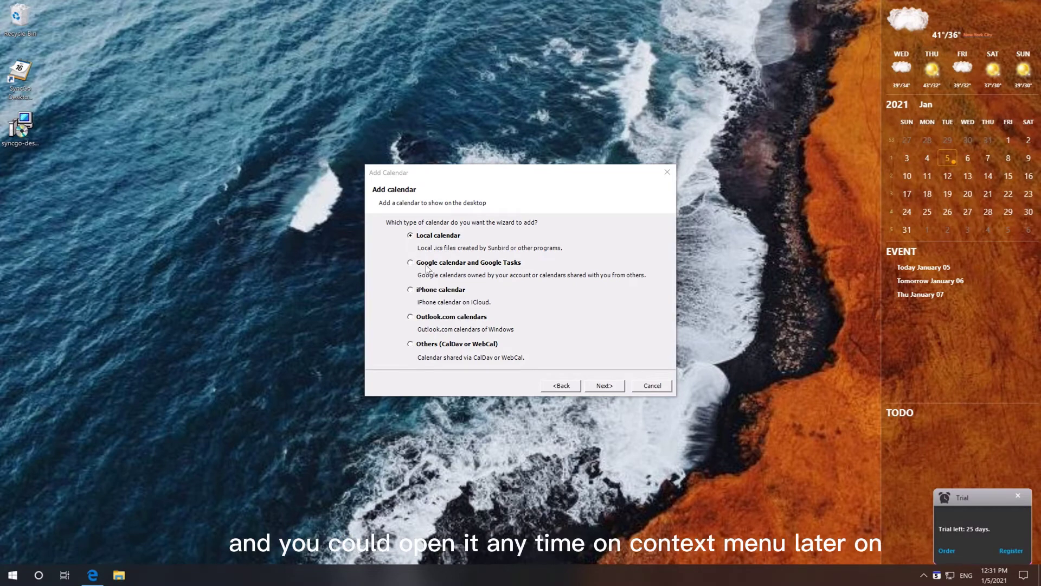
left_click(424, 321)
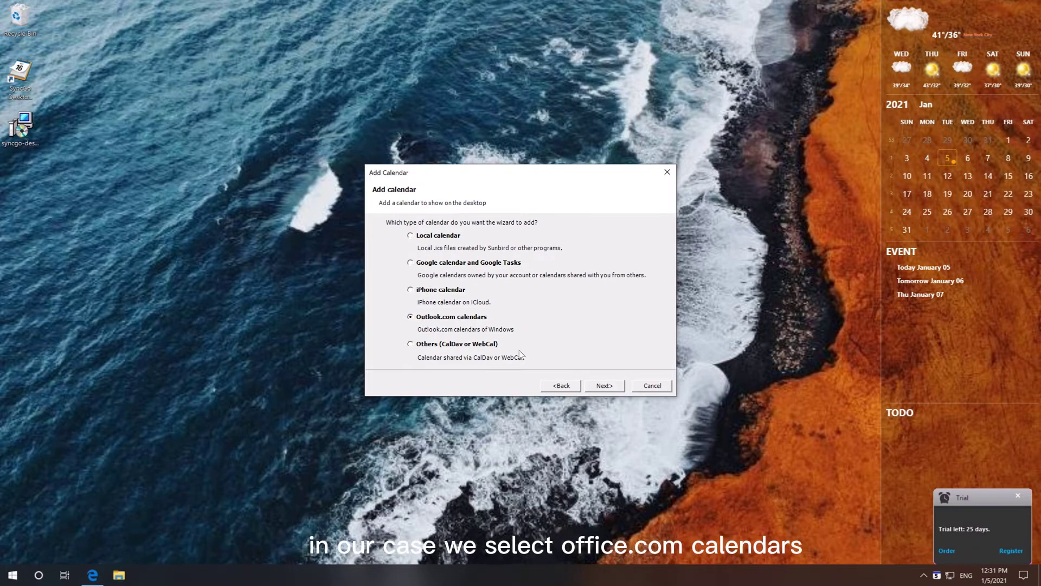
left_click(604, 381)
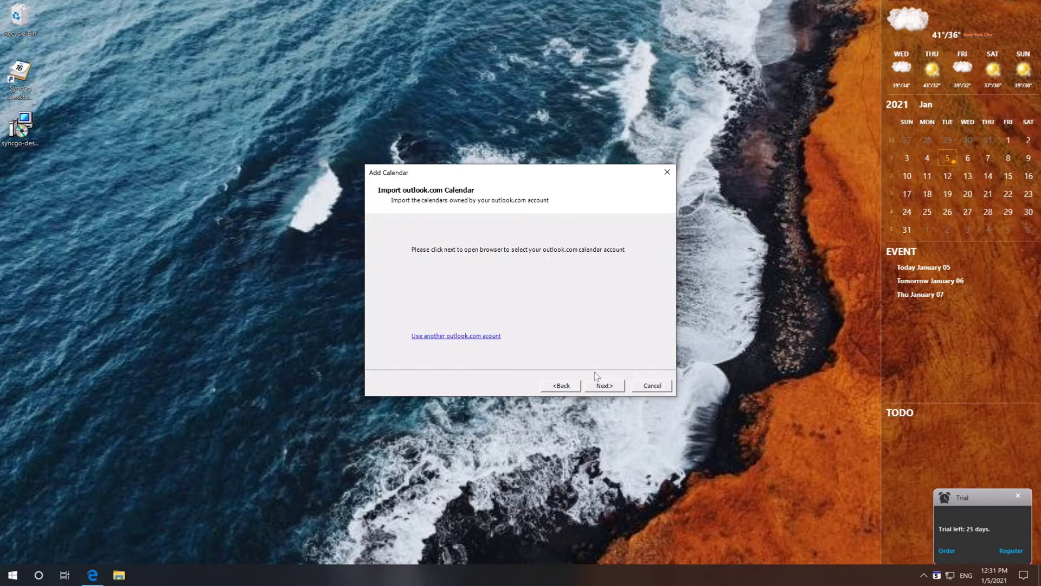
left_click(602, 386)
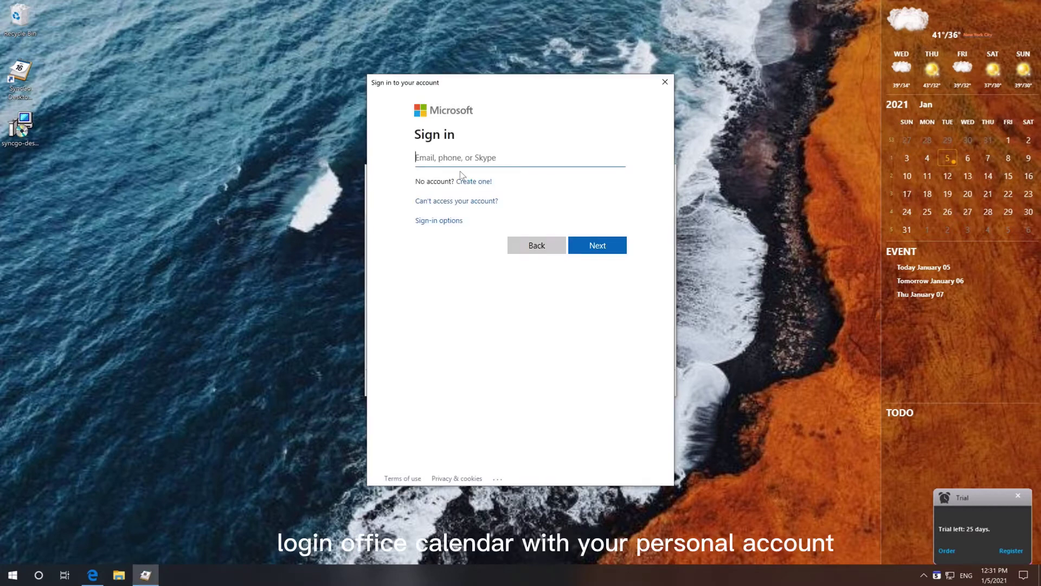
Sign in with the Microsoft account e-mail and import its Calendar and Tasks lists.
left_click(597, 249)
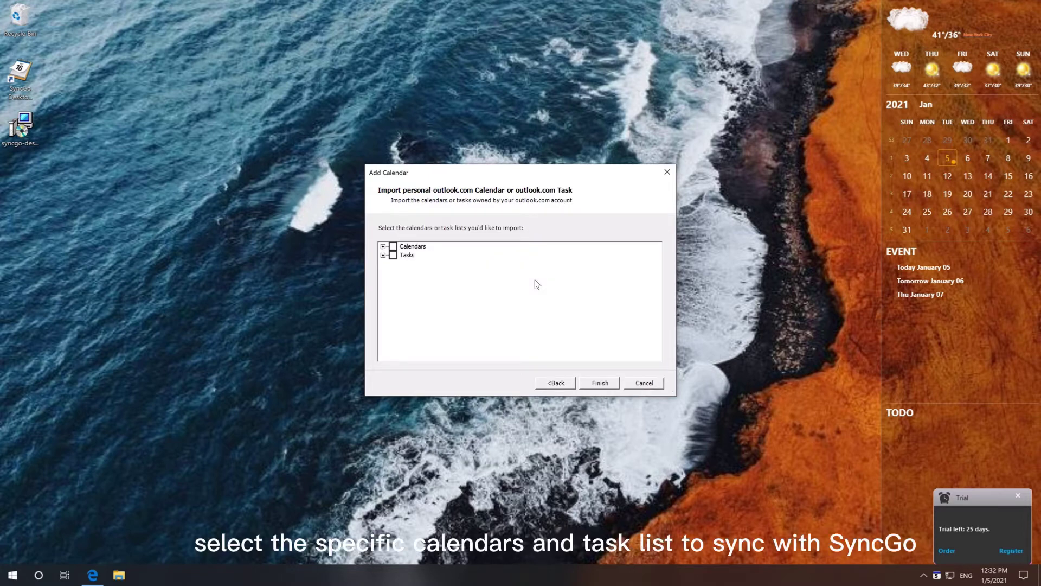
left_click(382, 247)
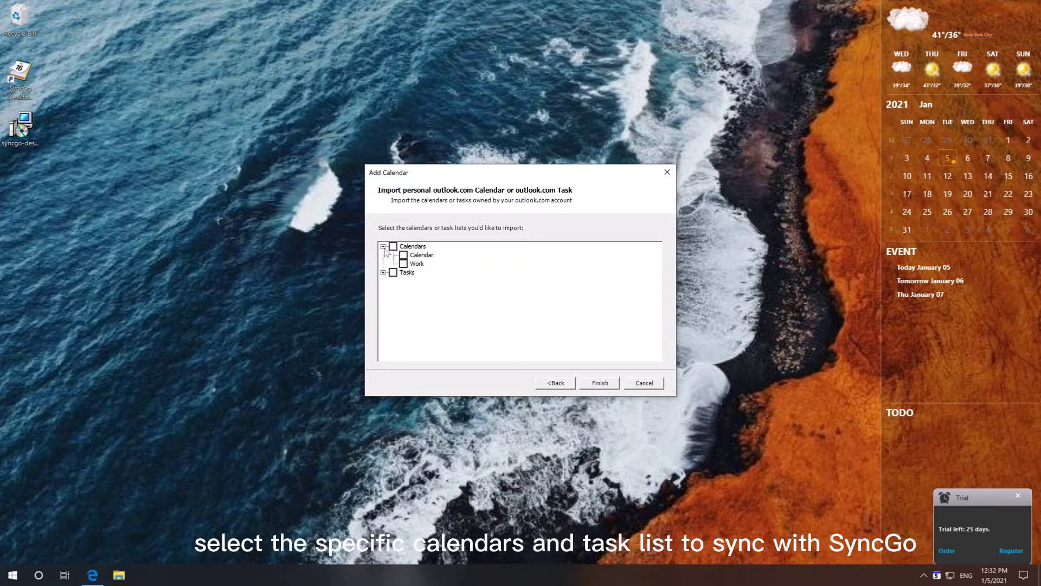
left_click(404, 255)
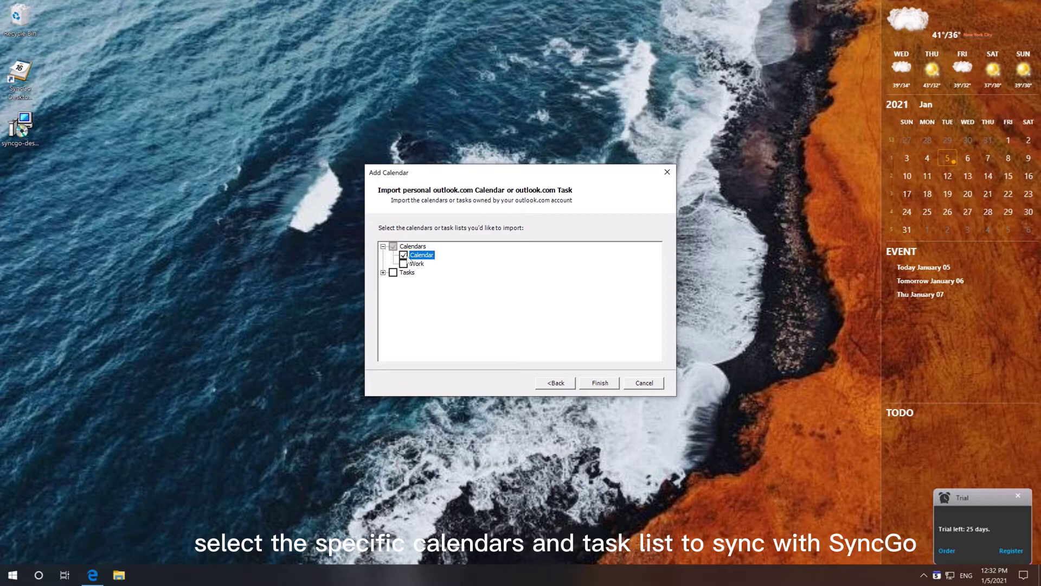
left_click(383, 272)
left_click(404, 282)
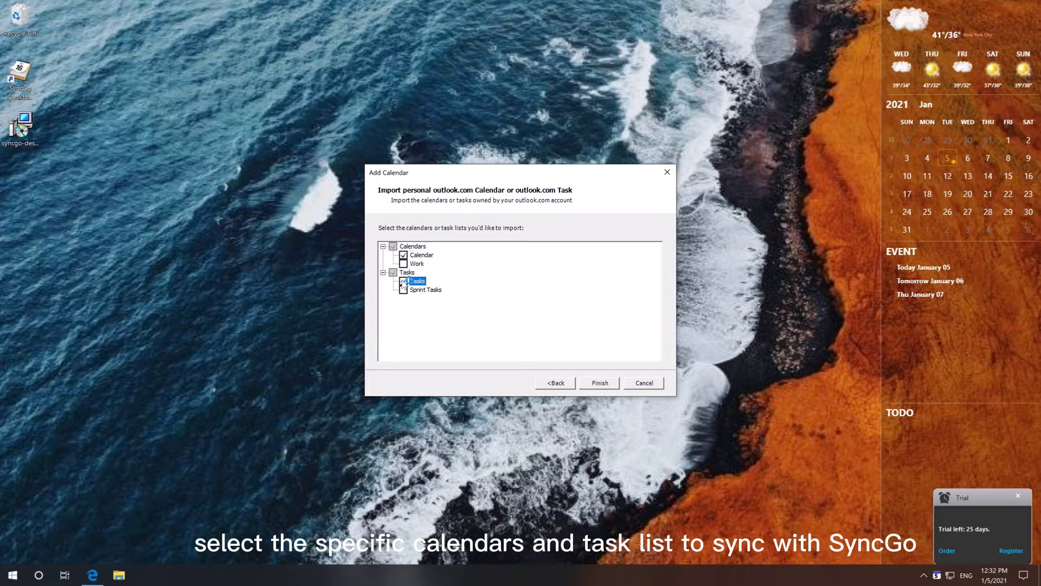
left_click(600, 383)
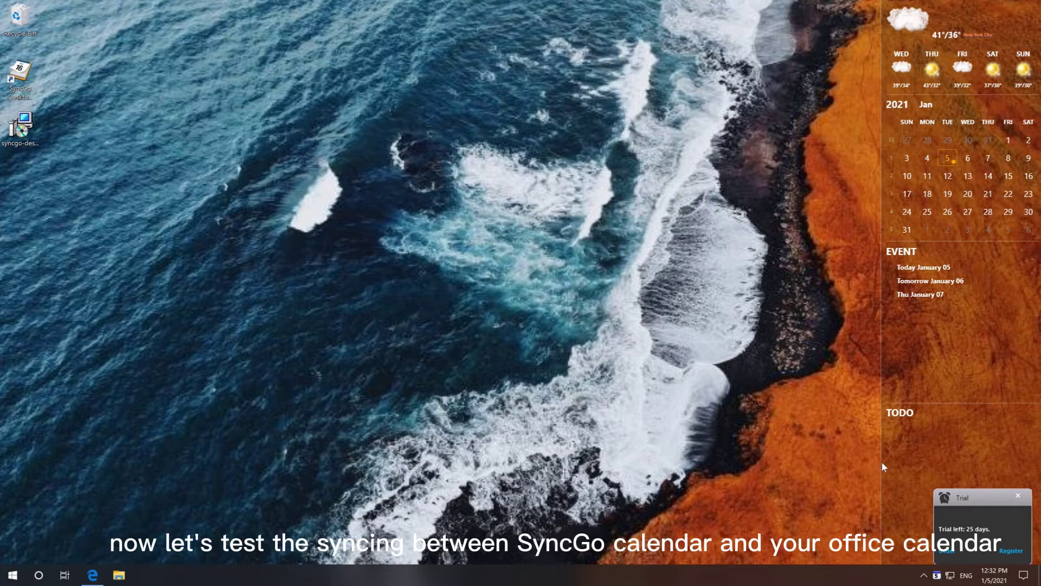
Dismiss the trial notice and add an event titled 'first event' at 8:00 AM today.
left_click(1019, 499)
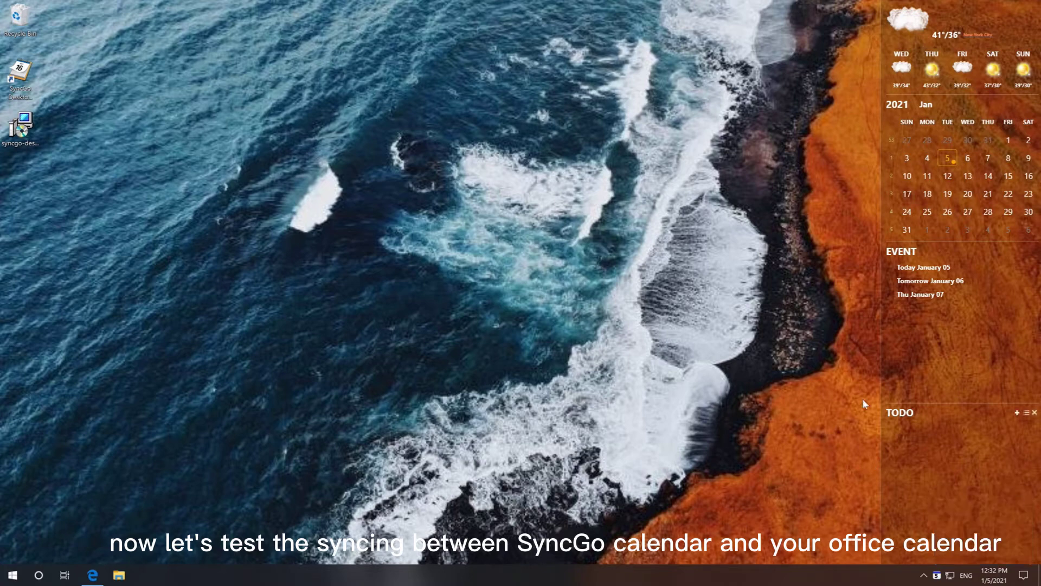
left_click(1017, 252)
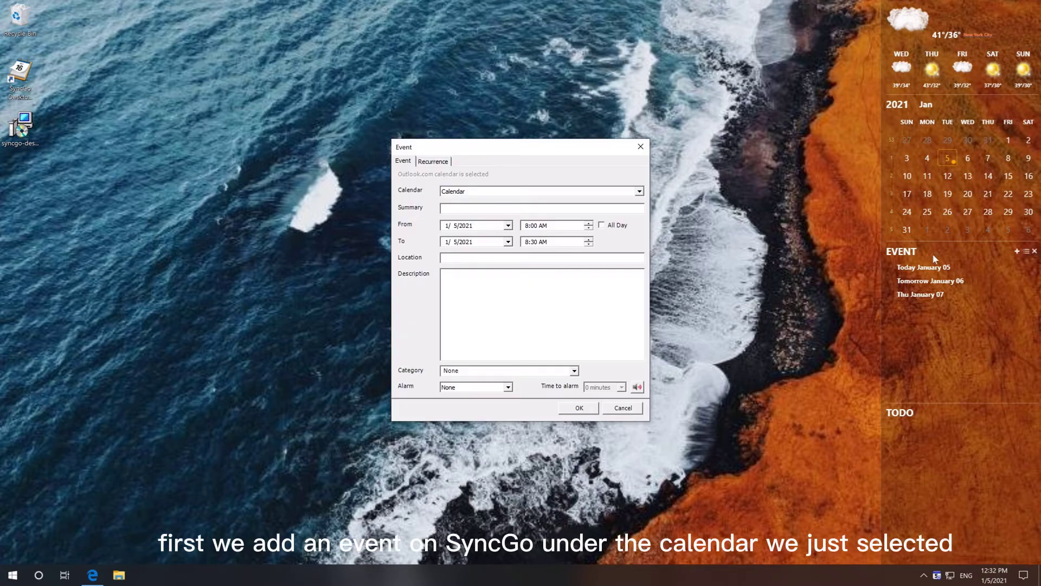
left_click(475, 207)
type("first event")
left_click(578, 409)
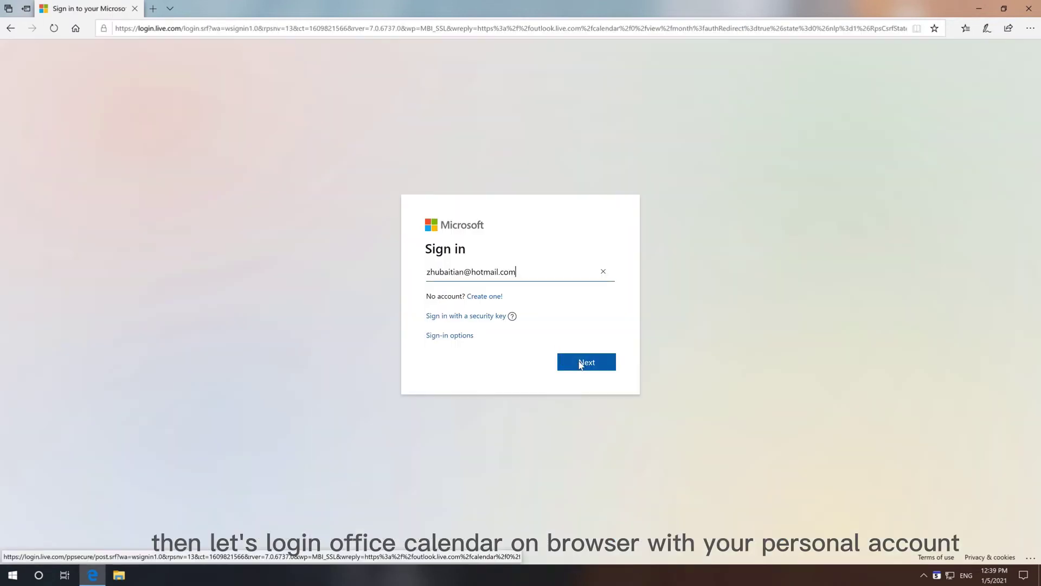
Sign in to Outlook.com with the account password, verify the Jan 5 event, then minimize.
left_click(580, 364)
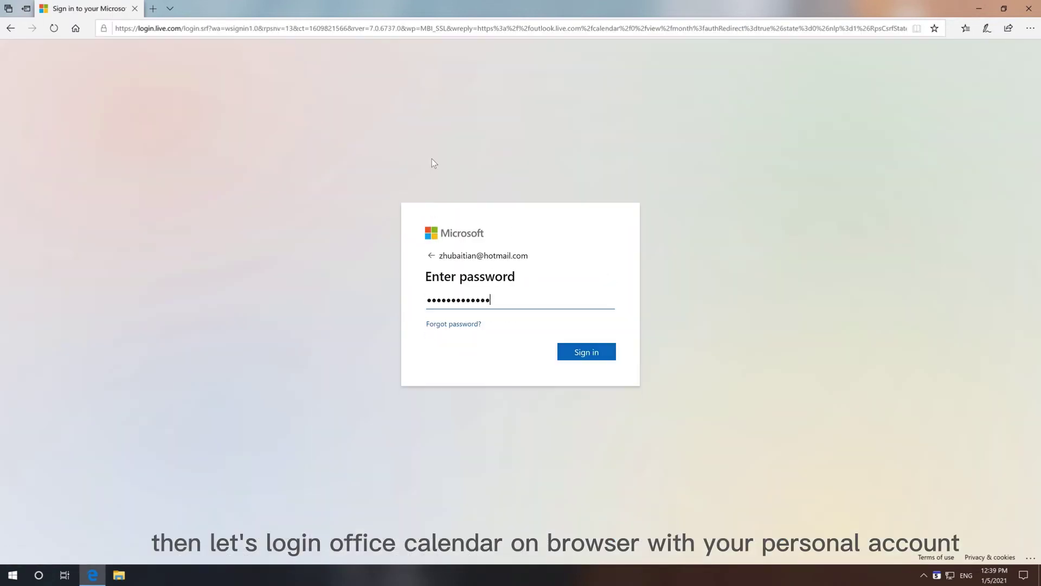
left_click(575, 359)
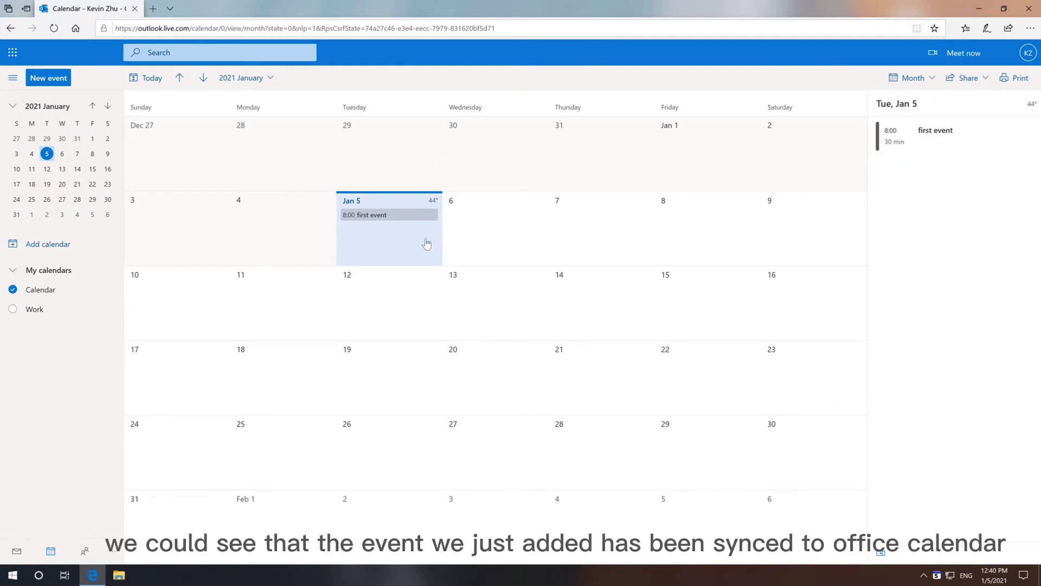
left_click(979, 9)
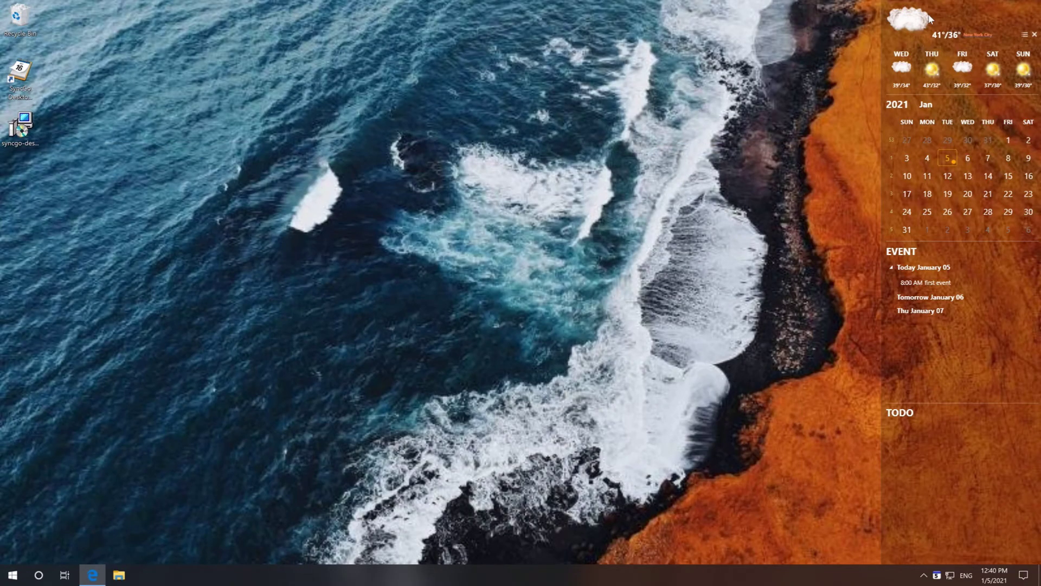
Reschedule 'first event' to 10:00 AM in SyncGo's event explorer, then return to Outlook.
right_click(937, 576)
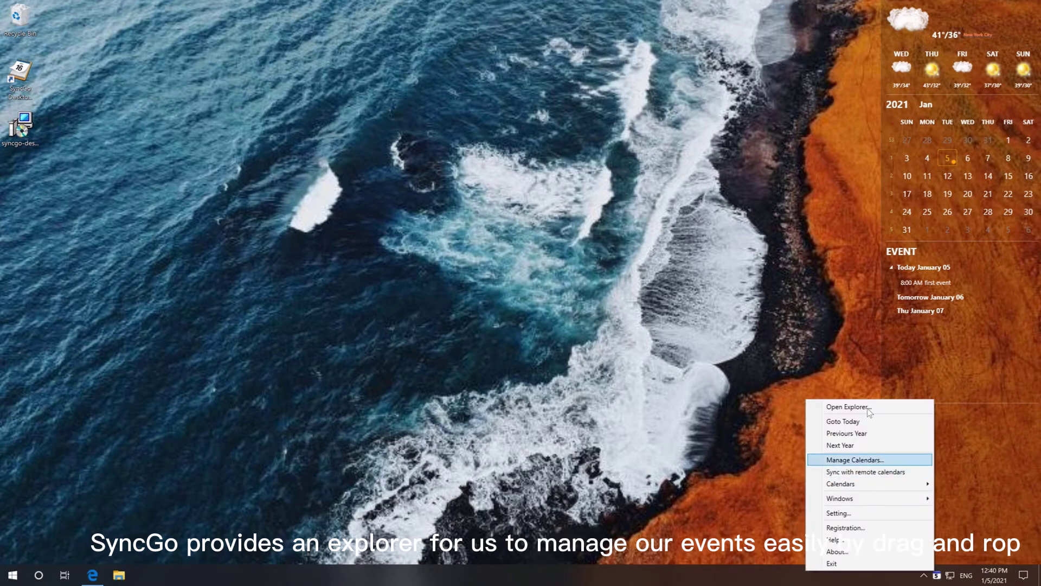
left_click(849, 407)
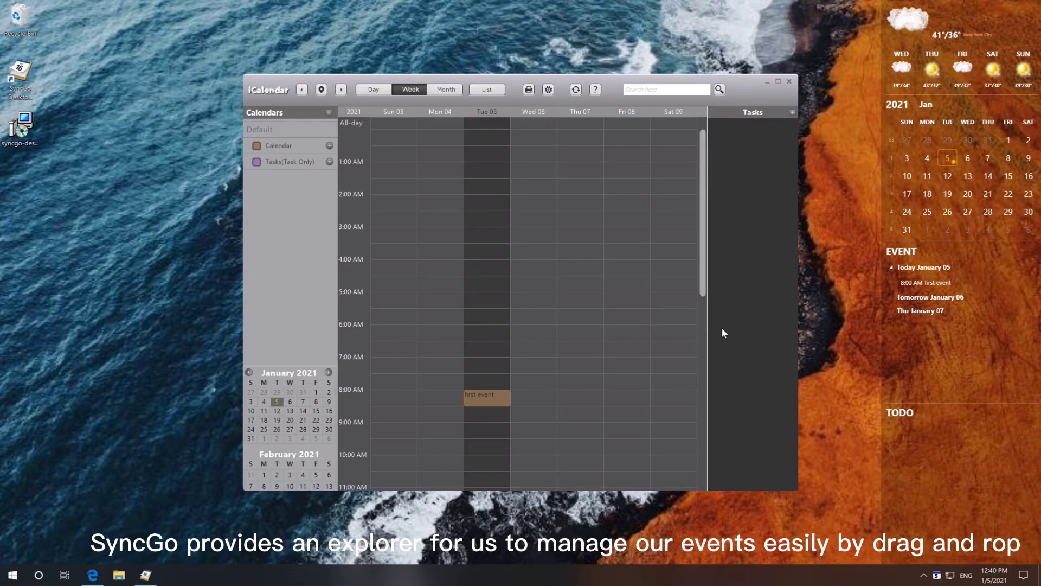
left_click(486, 401)
left_click_drag(482, 449, 485, 473)
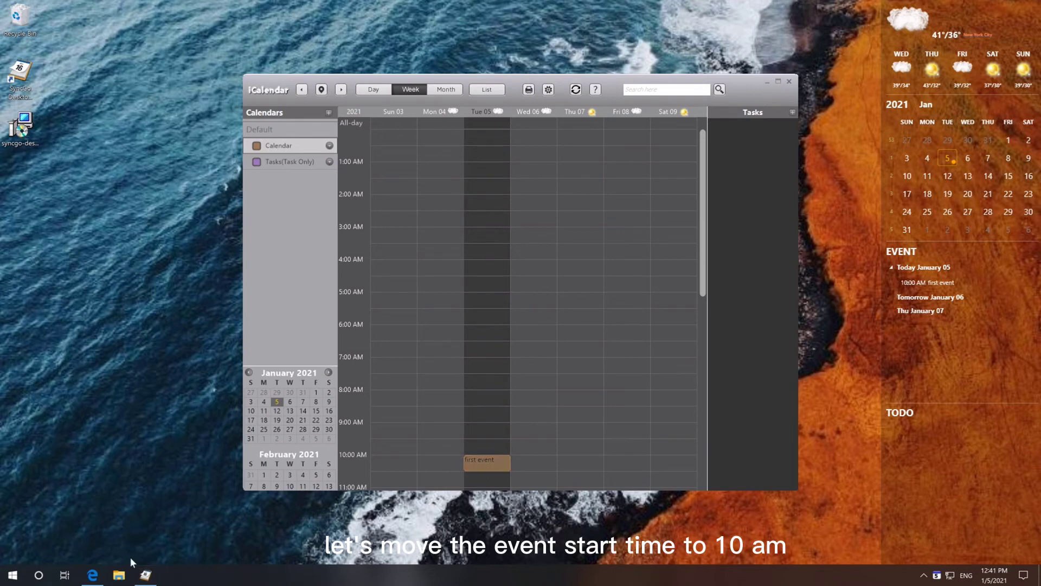
left_click(93, 577)
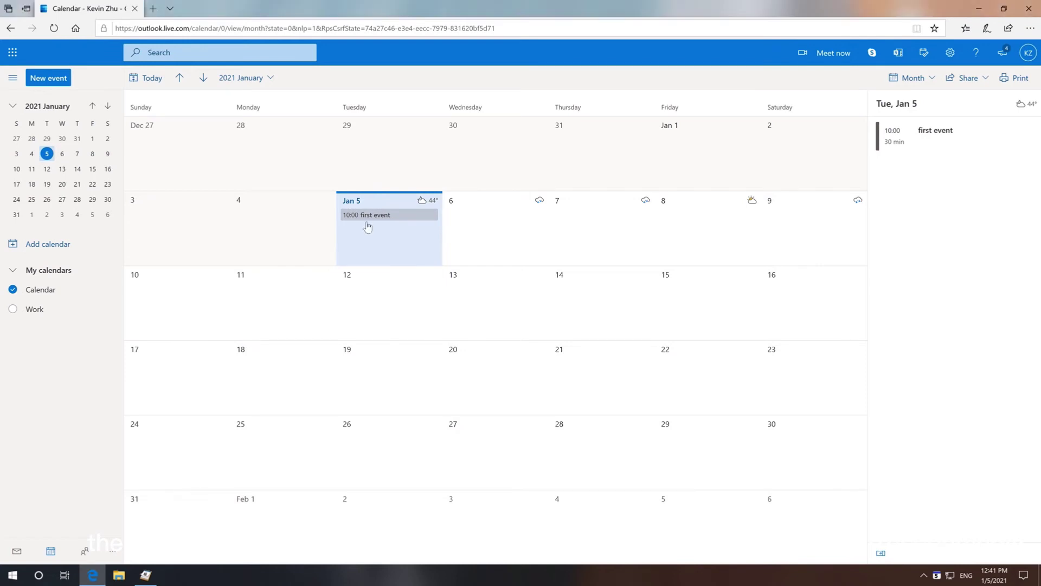
Confirm 'first event' now shows at 10:00 on Jan 5, then minimize the browser.
left_click(980, 9)
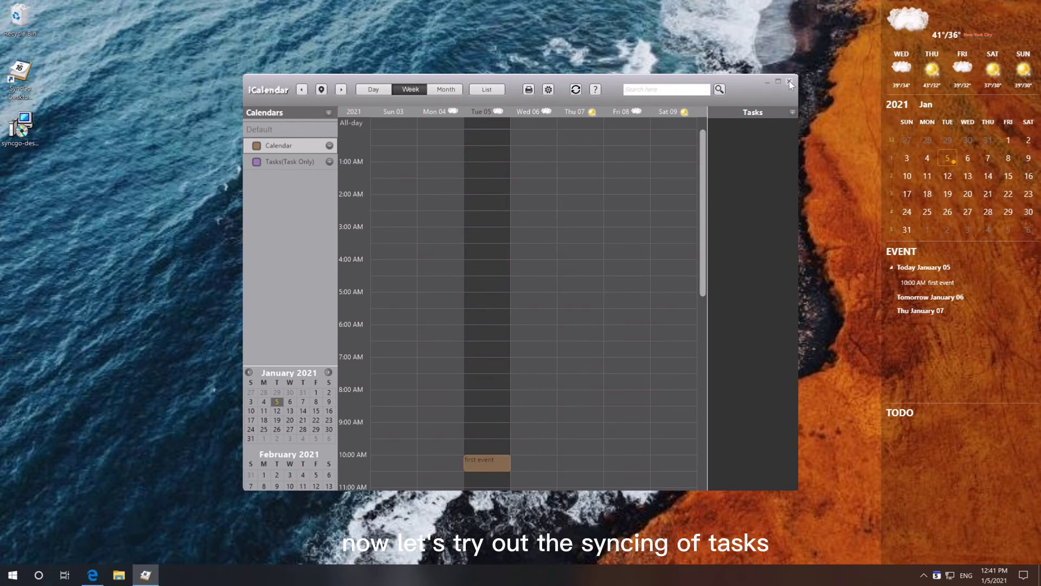
Close the explorer window and add a TODO task named 'first task'.
left_click(789, 81)
mouse_move(942, 461)
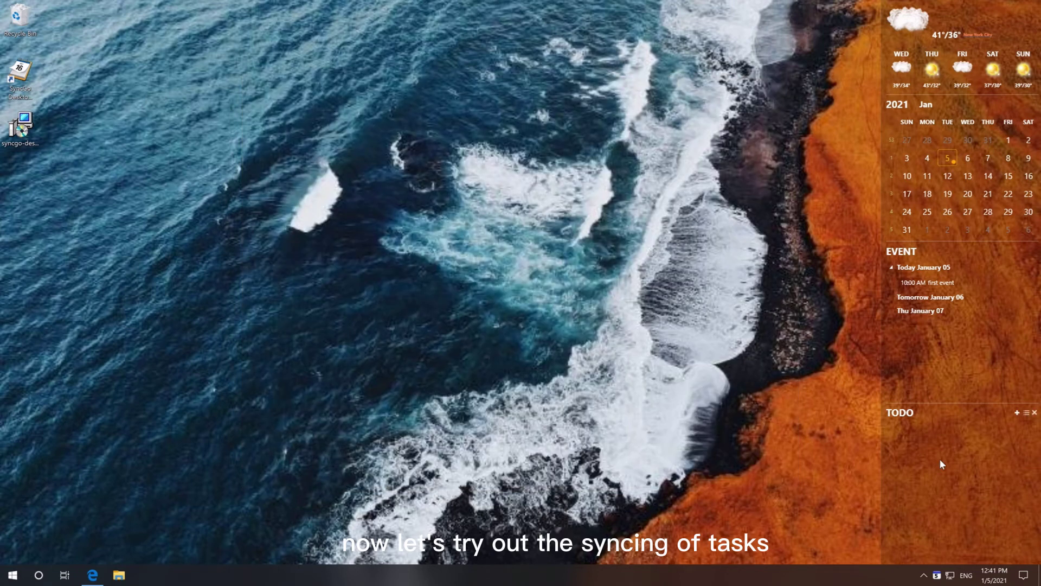
left_click(1016, 413)
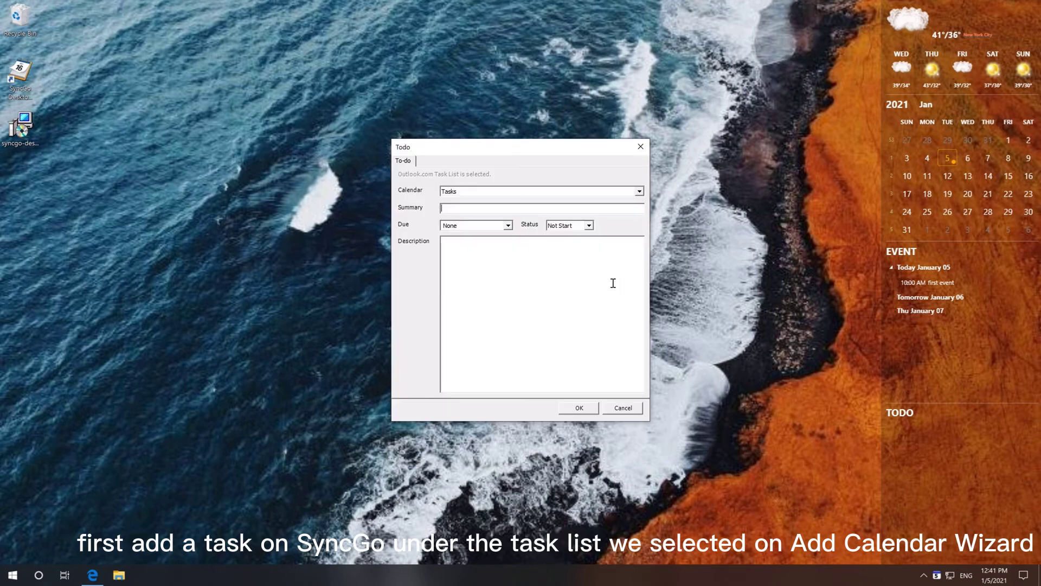
type("first task")
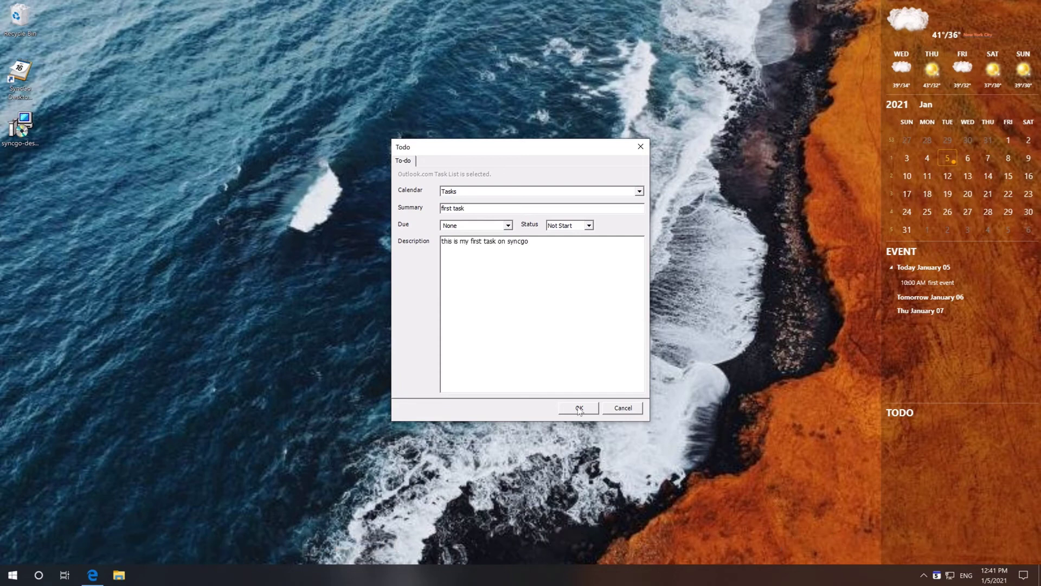
left_click(577, 406)
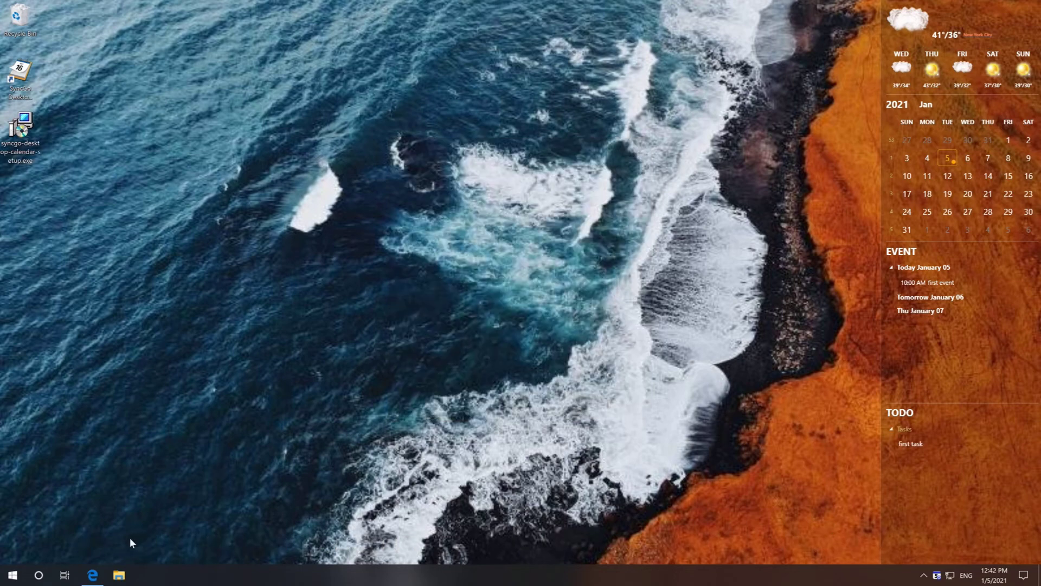
left_click(94, 576)
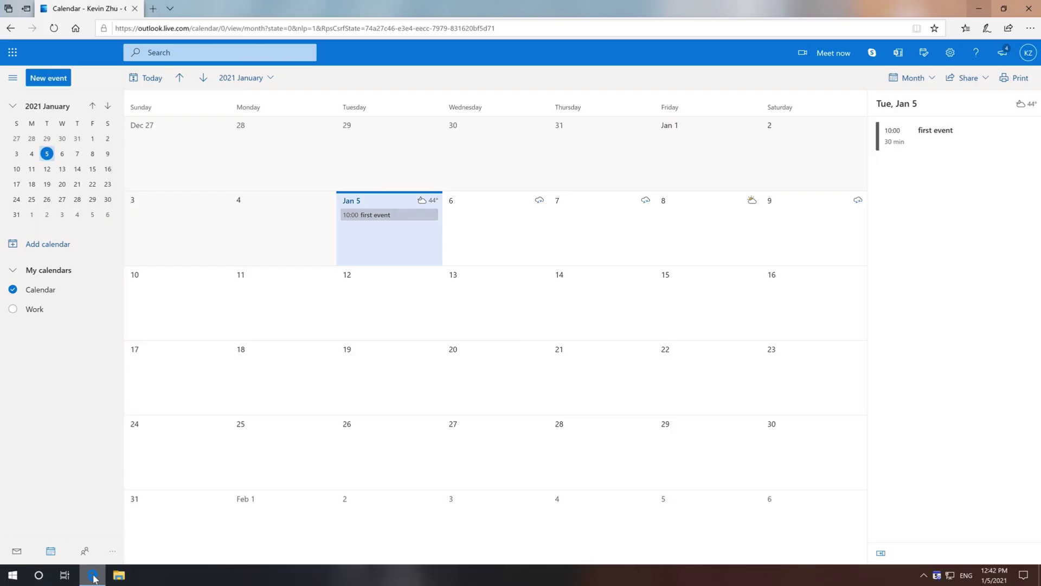
Check 'first task' under Tasks in Microsoft To Do, then minimize the browser.
left_click(113, 550)
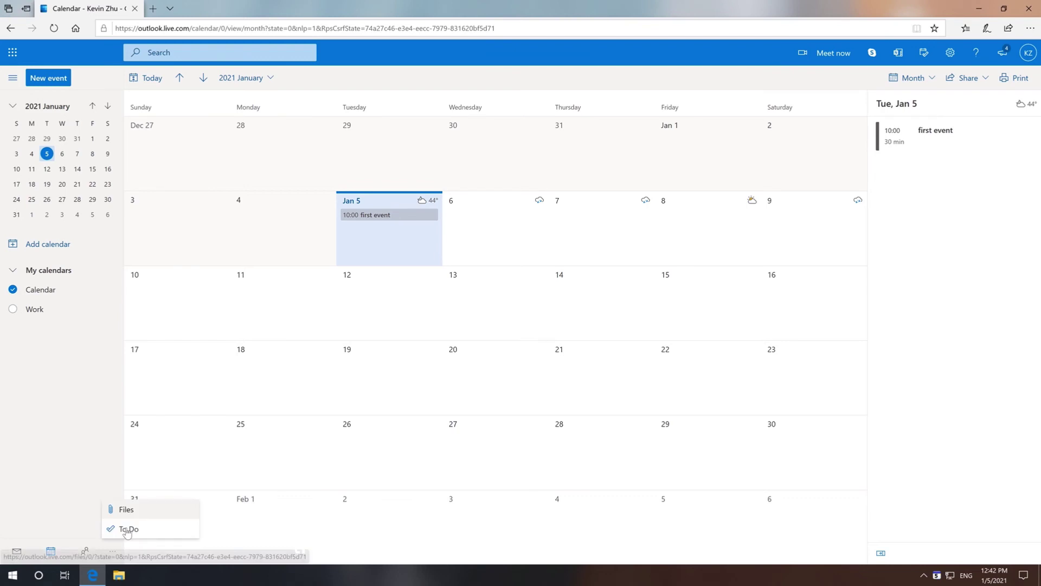
left_click(127, 529)
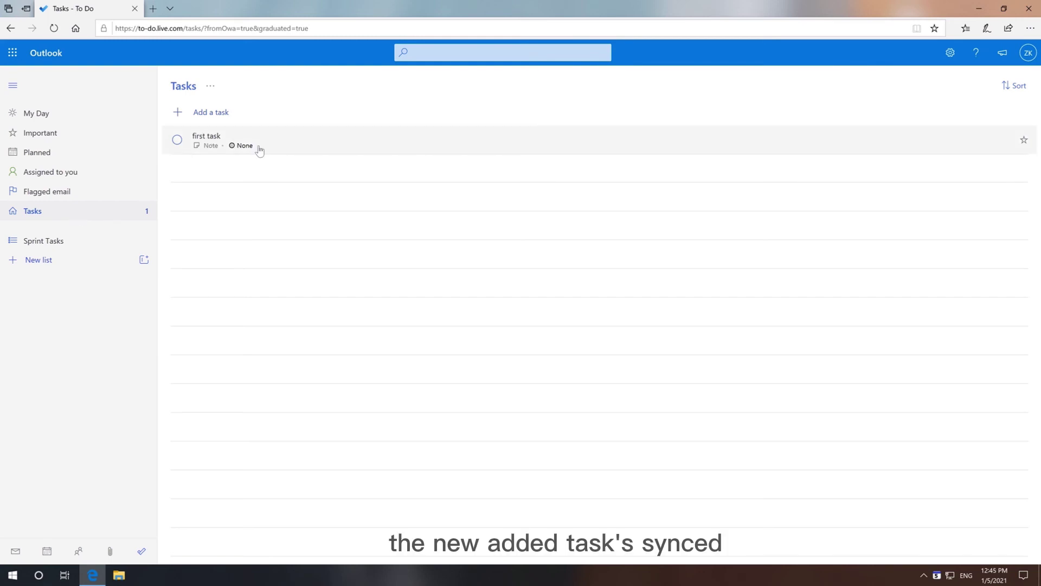
left_click(979, 7)
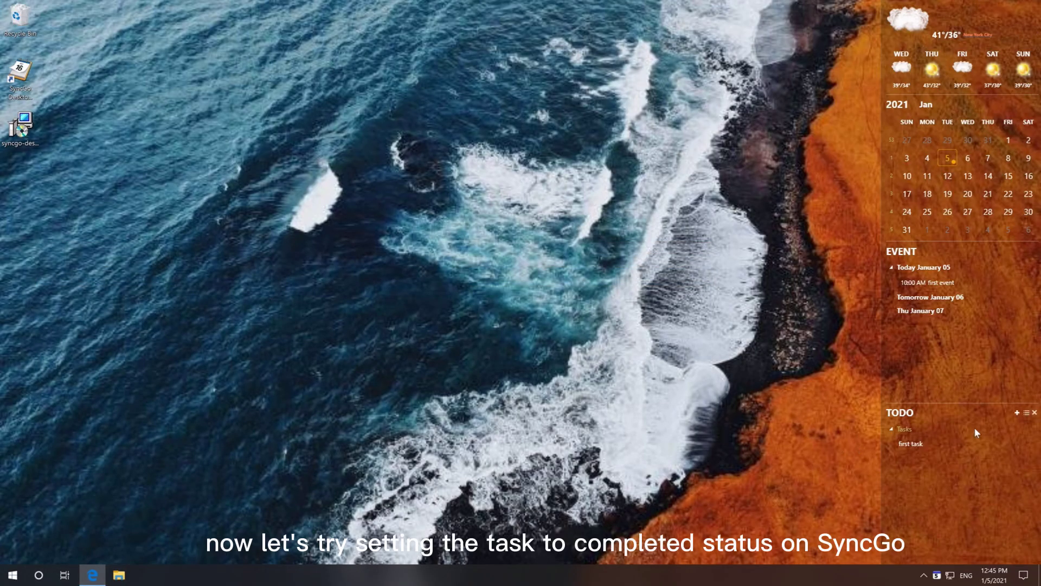
Mark 'first task' completed in the SyncGo TODO widget and bring up Microsoft To Do's Tasks page.
left_click(1032, 443)
left_click(93, 575)
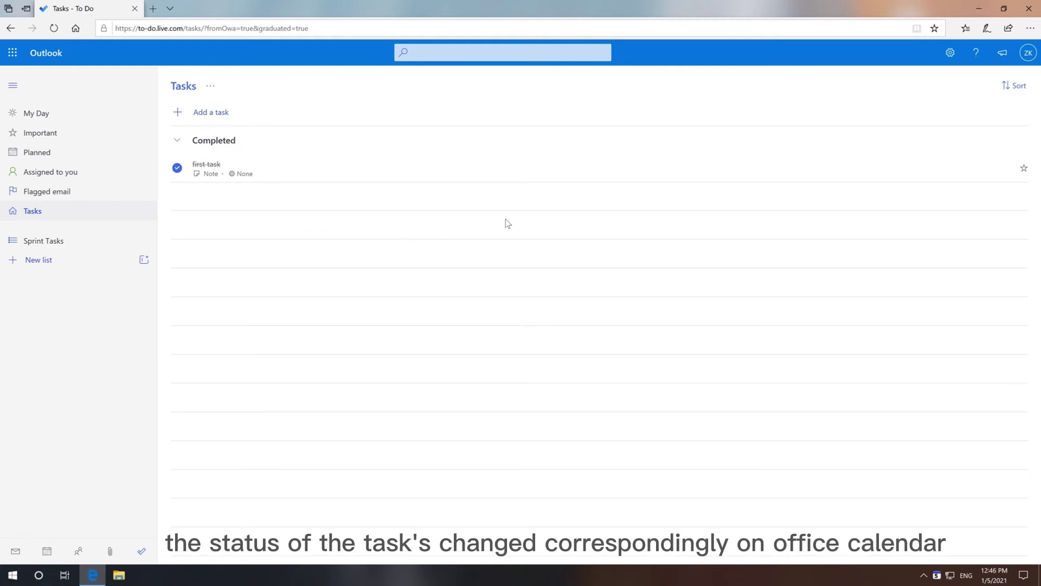
Minimize the Edge window to return to the desktop and SyncGo widget.
left_click(979, 9)
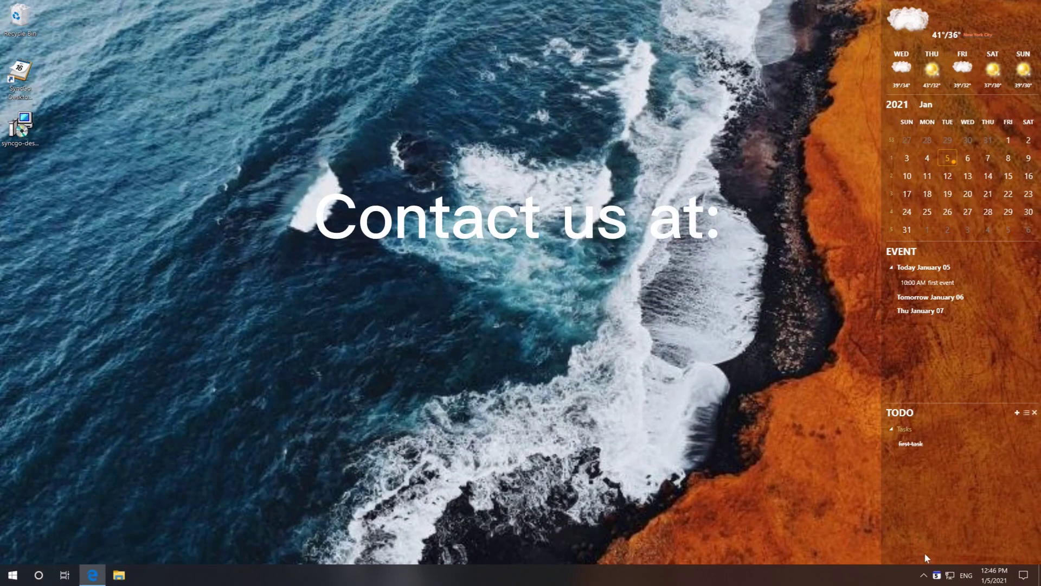